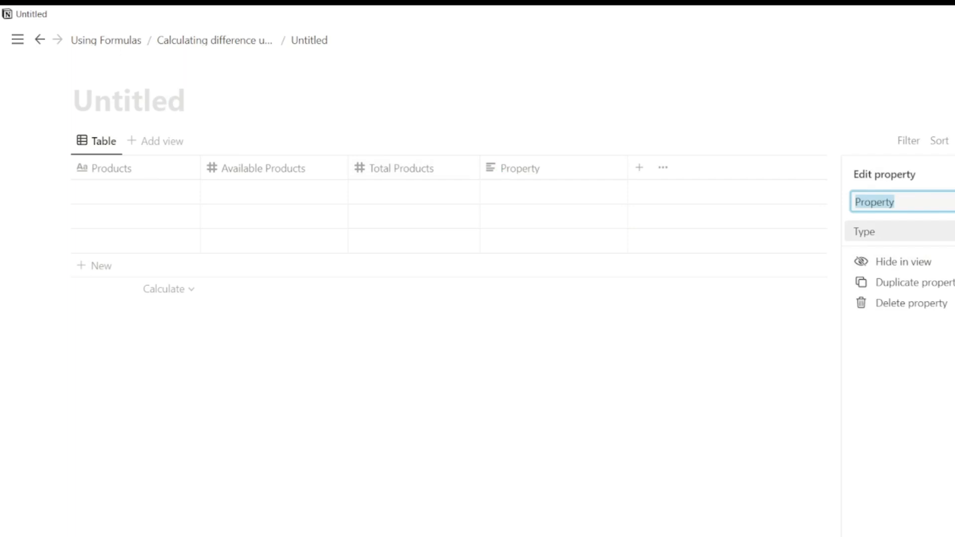
Name the new property Remaining Products and set its type to Formula
type("Remainin")
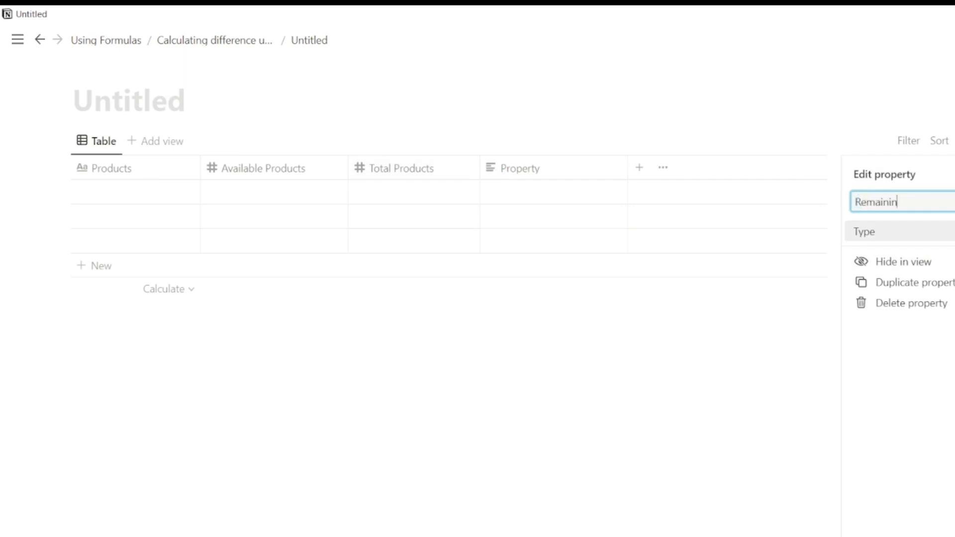
type("g Products")
left_click(945, 232)
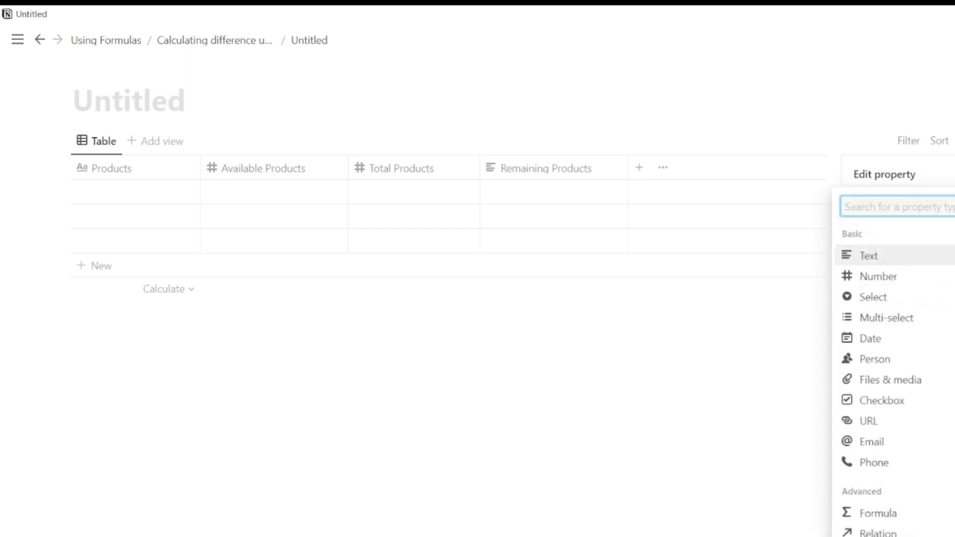
left_click(935, 522)
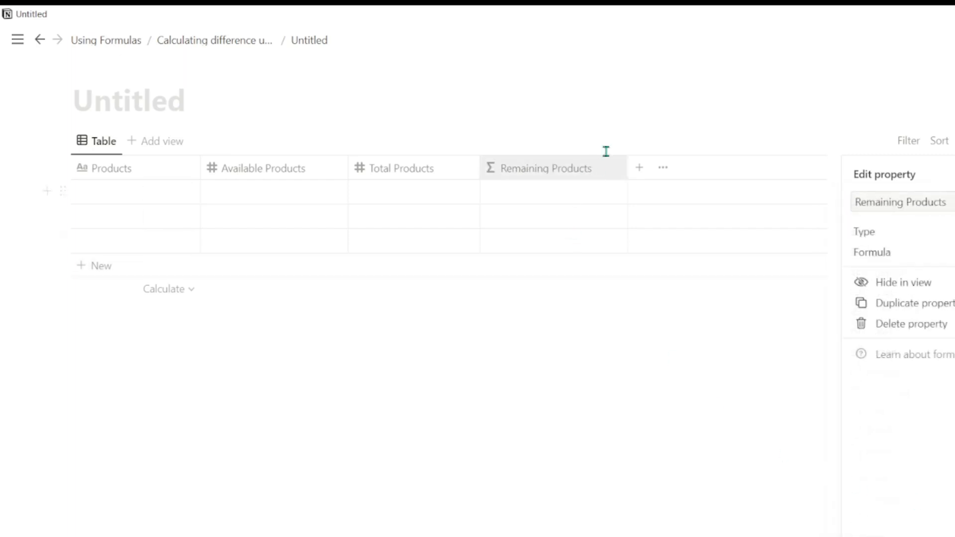
Set the Remaining Products formula to subtract(prop("Total Products"),prop("Available Products")) and close the property settings
left_click(896, 254)
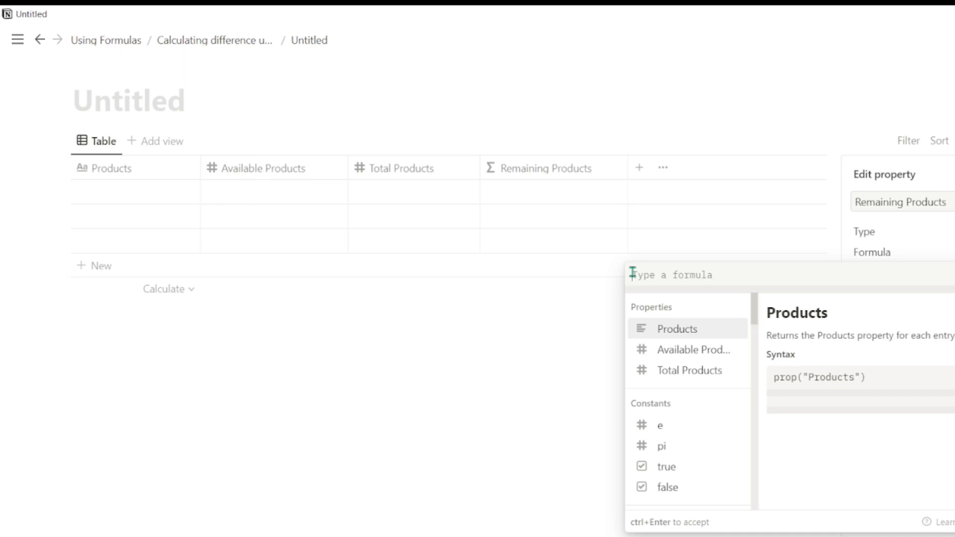
type("sub")
key("Return")
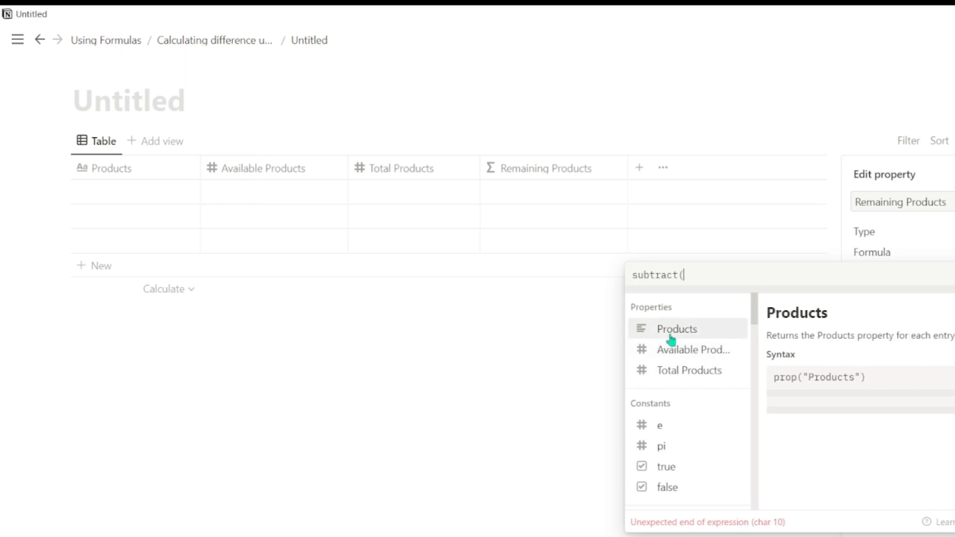
left_click(667, 378)
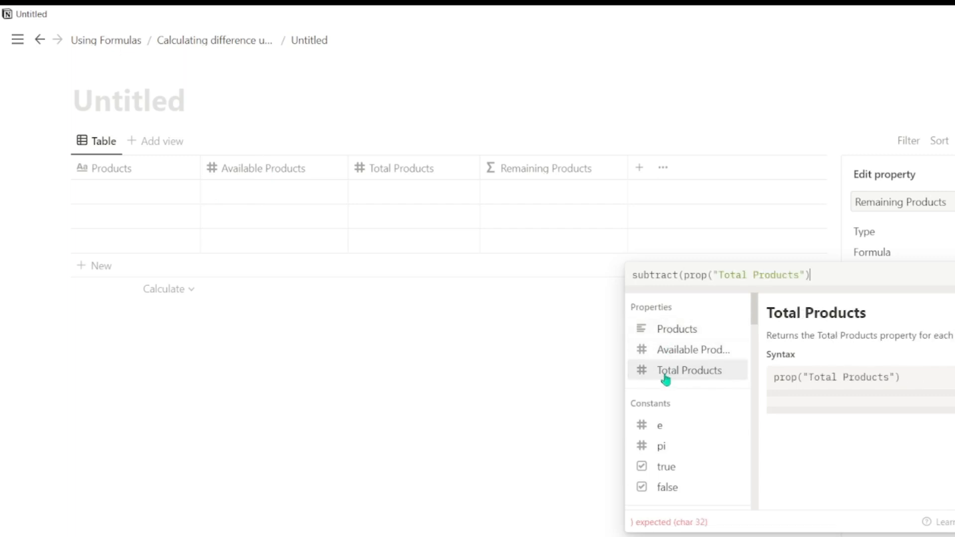
type(",")
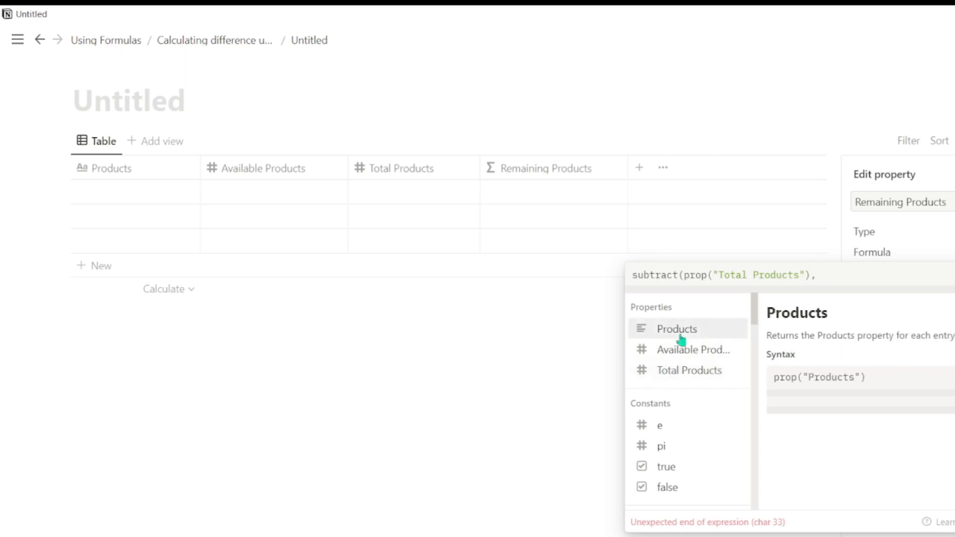
left_click(679, 358)
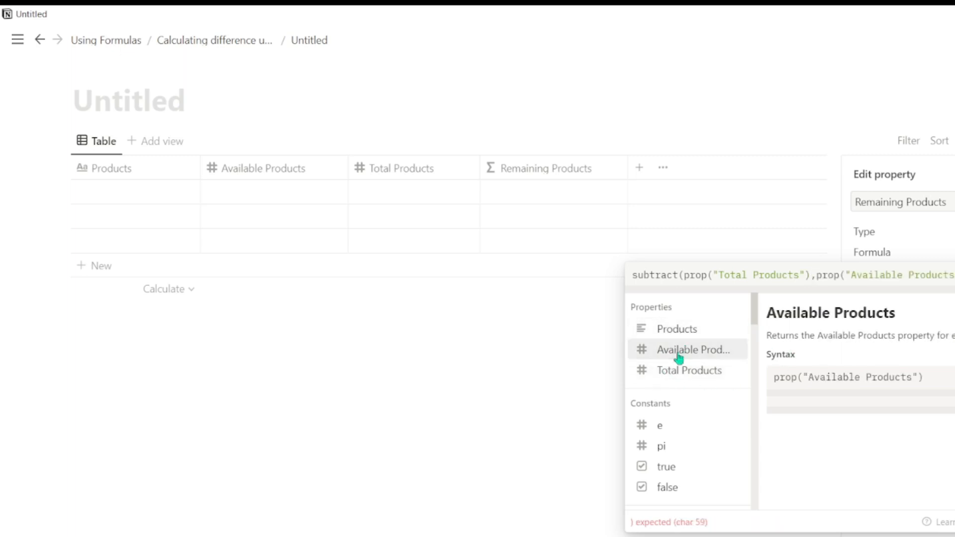
type(")")
key("ctrl+Return")
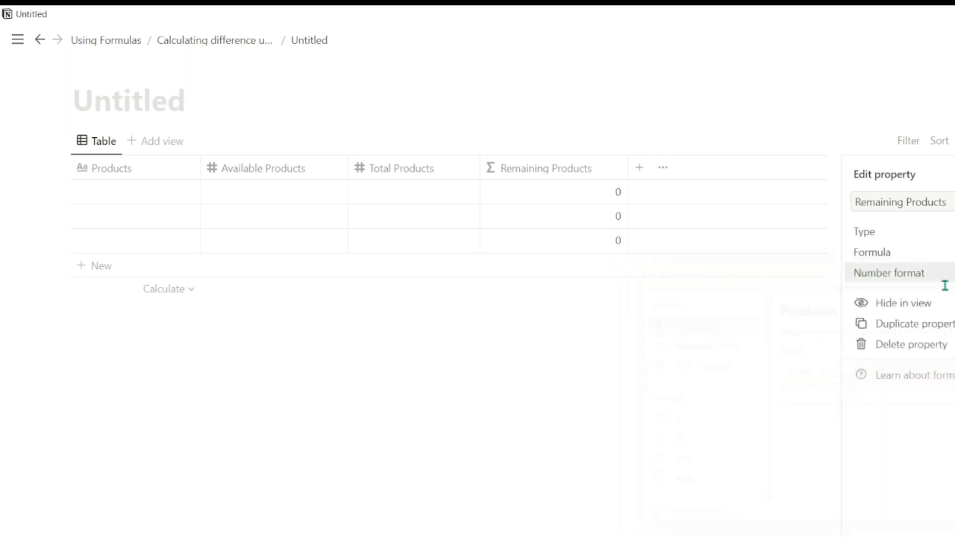
left_click(492, 390)
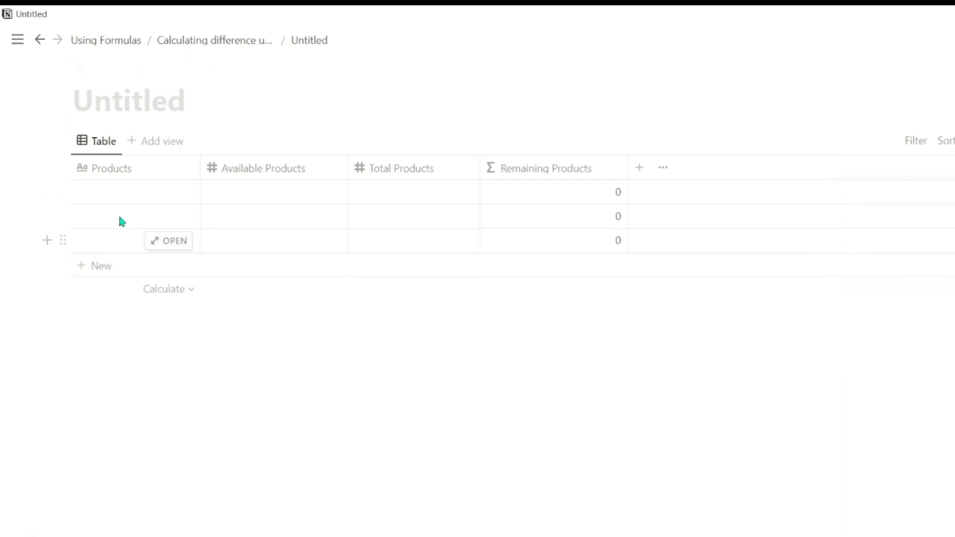
Enter Bag and Tea bags as the first two entries in the Products column
left_click(113, 189)
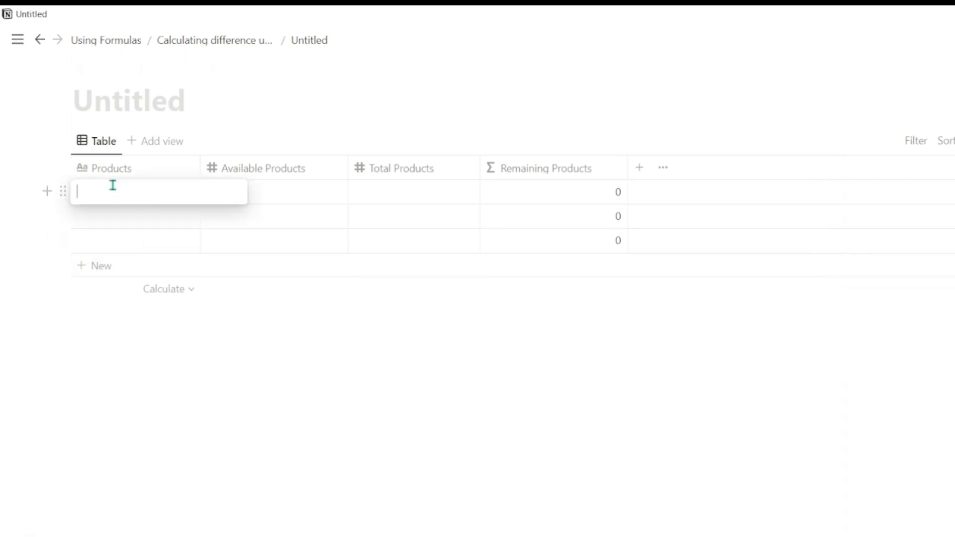
type("Bag")
left_click(287, 220)
key("Left")
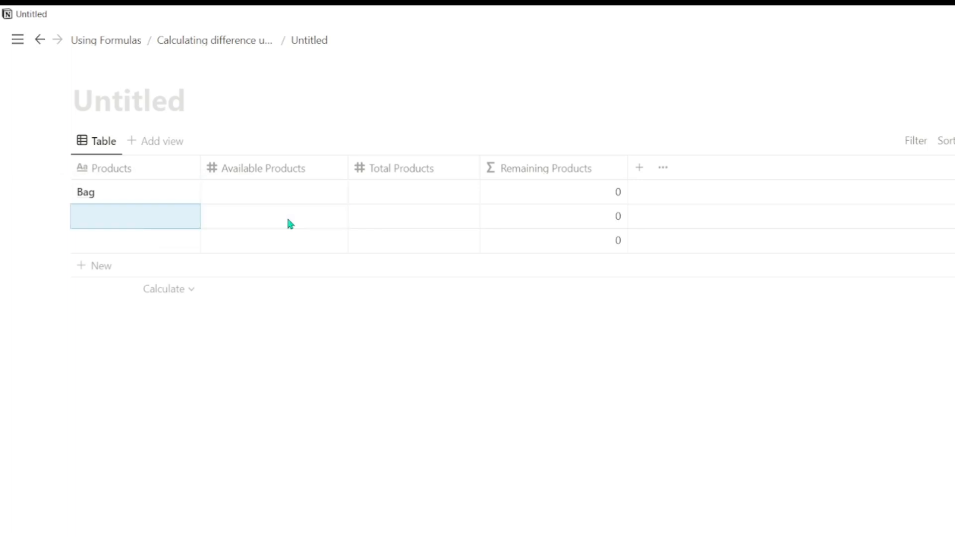
type("S")
key("BackSpace")
key("BackSpace")
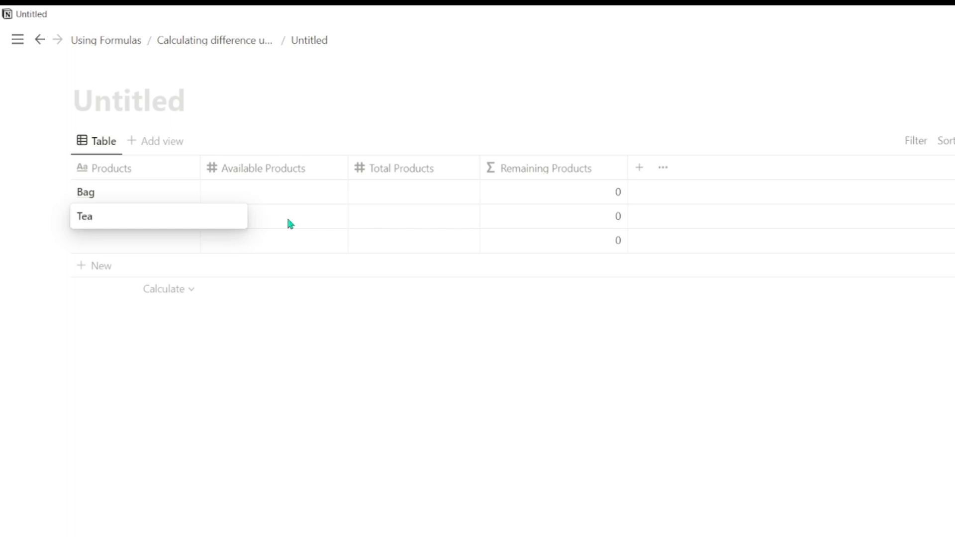
key("Return")
Enter Laptops as the third entry in the Products column
key("Left")
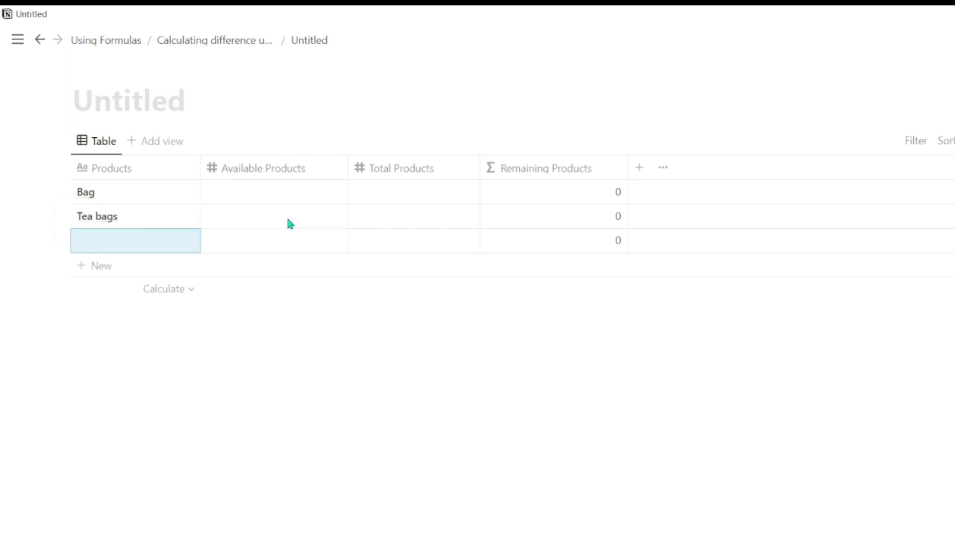
type("La")
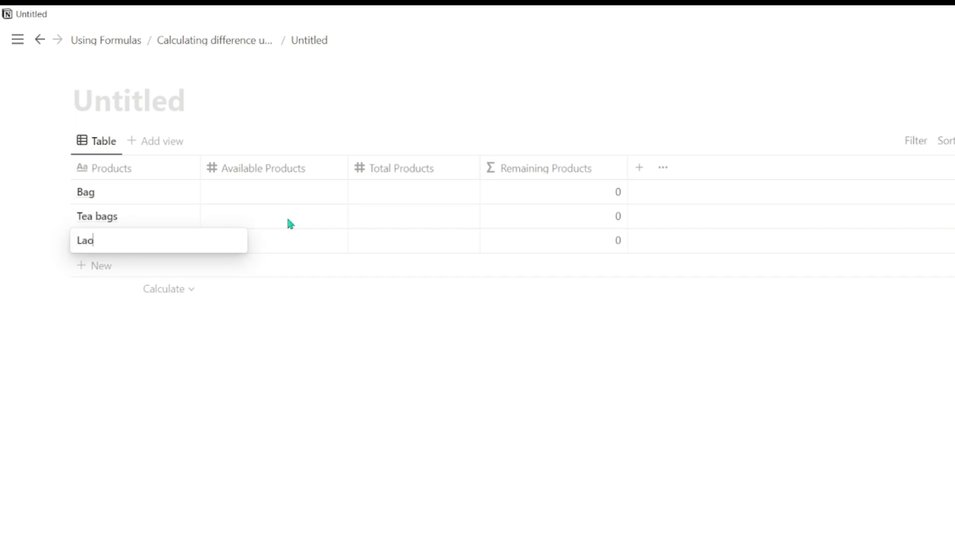
type("ptop")
key("BackSpace")
type("ps")
key("Return")
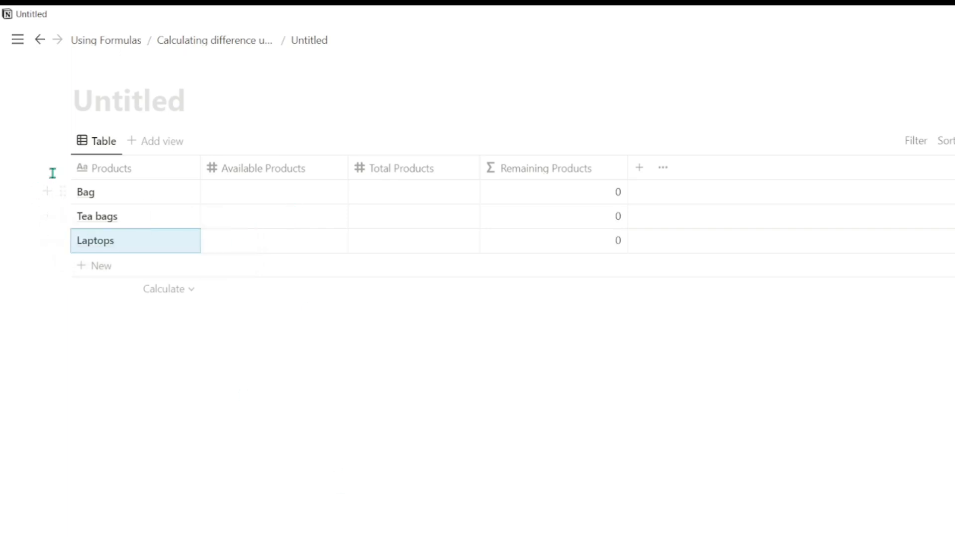
Fill in Available Products with 20 for Bag, 5 for Tea bags and 3 for Laptops
left_click(265, 194)
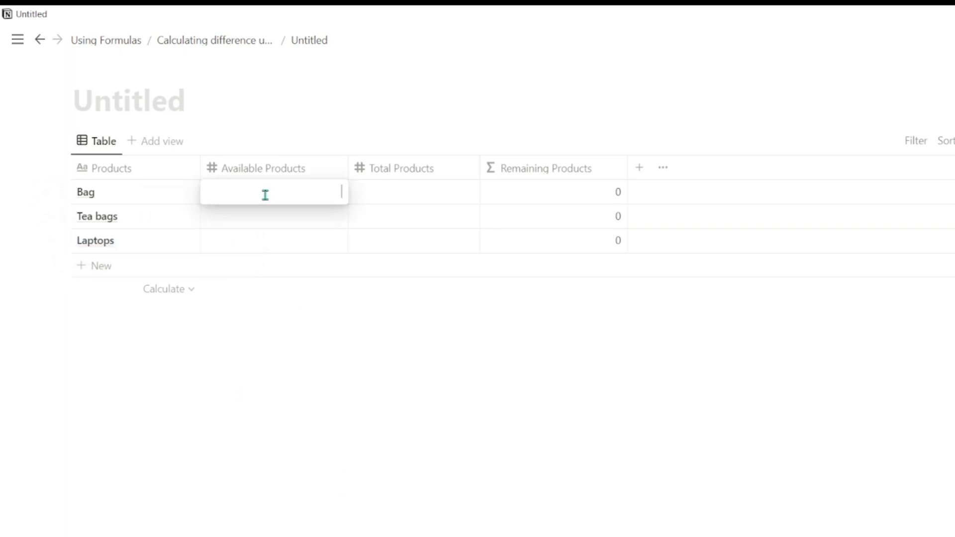
type("20")
key("Tab")
key("Down")
key("Left")
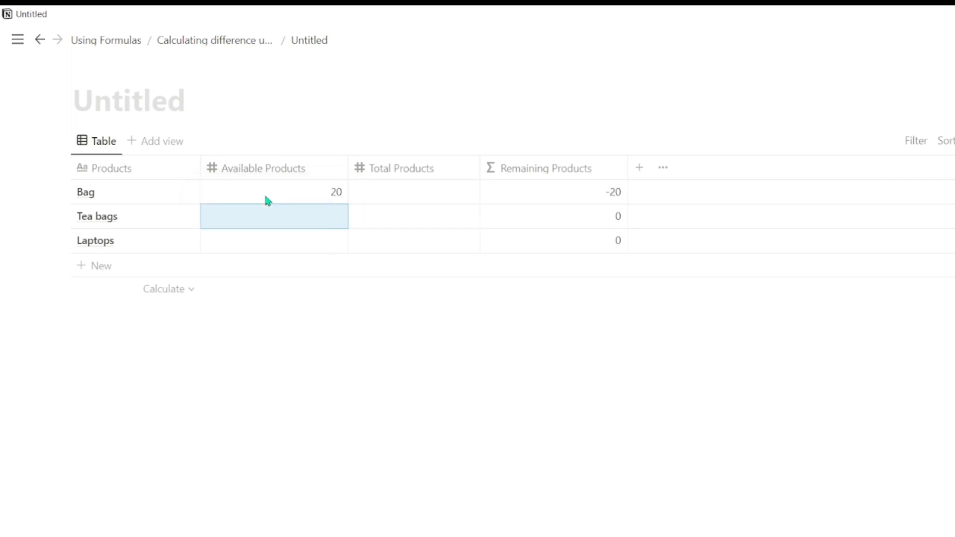
type("5")
key("Tab")
key("Down")
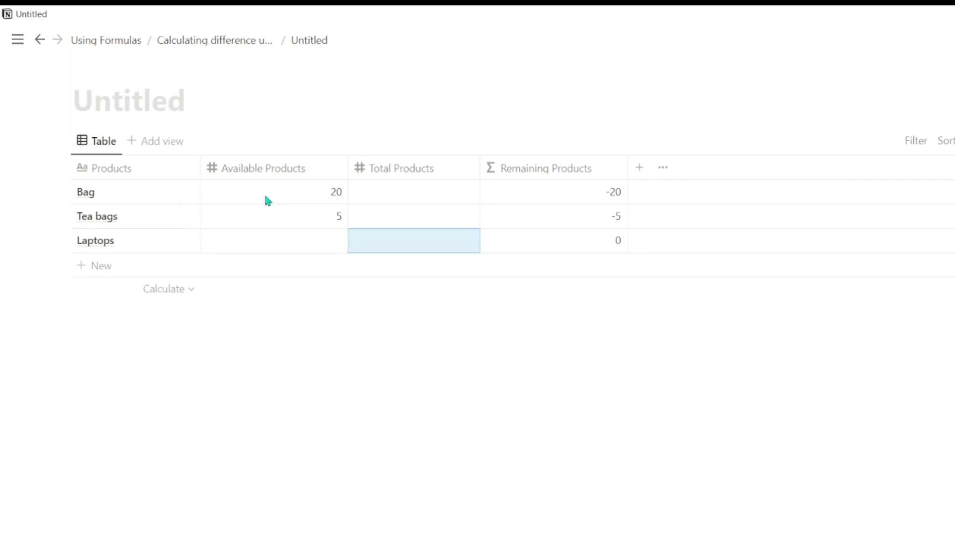
key("Left")
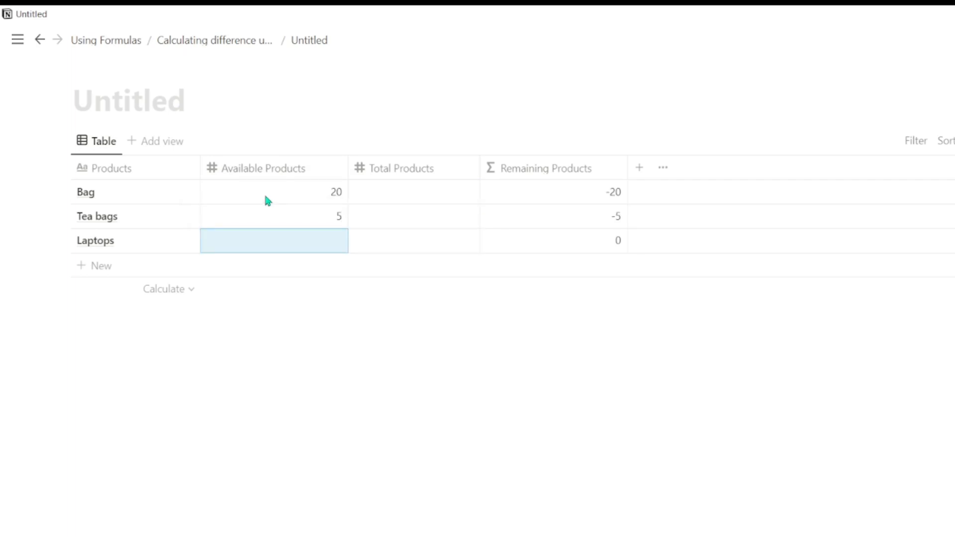
type("3")
key("Tab")
Reorder the columns so that Available Products comes directly after Total Products
key("Up")
key("Up")
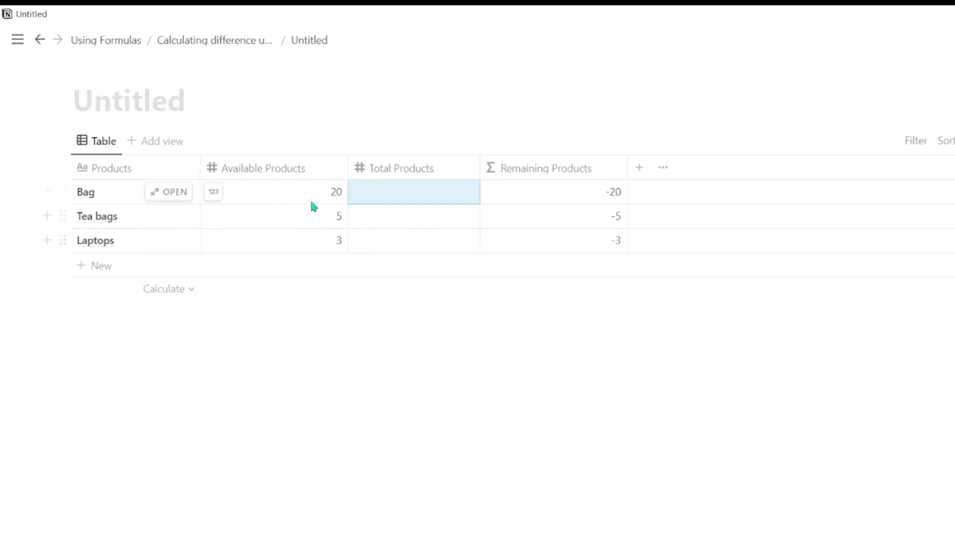
left_click(279, 154)
left_click_drag(279, 169, 418, 171)
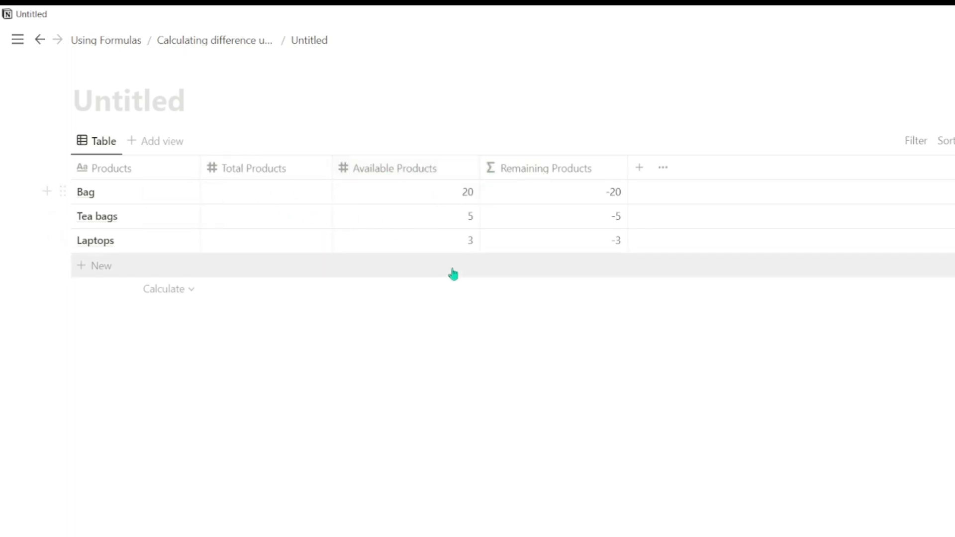
Fill in Total Products with 50 for Bag, 10 for Tea bags and 5 for Laptops
left_click(247, 190)
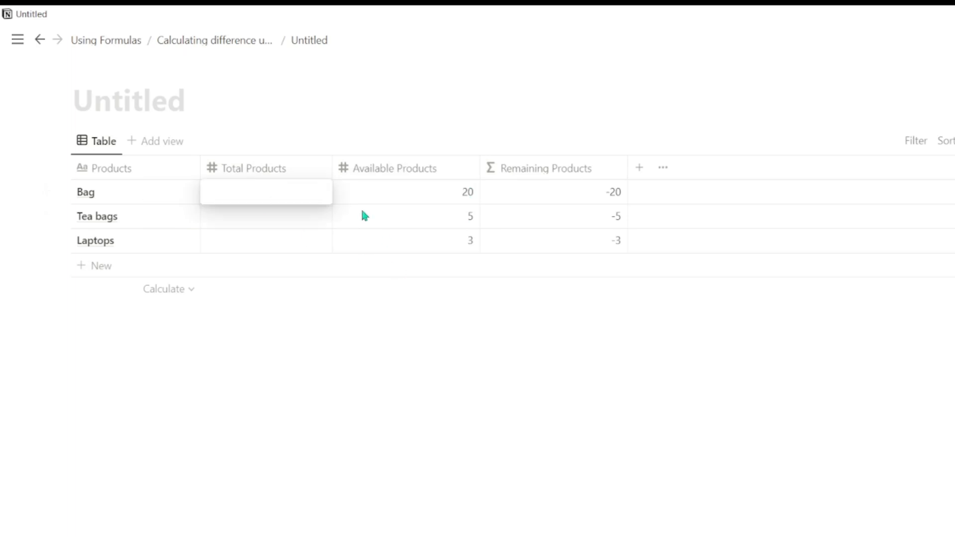
type("50")
key("Tab")
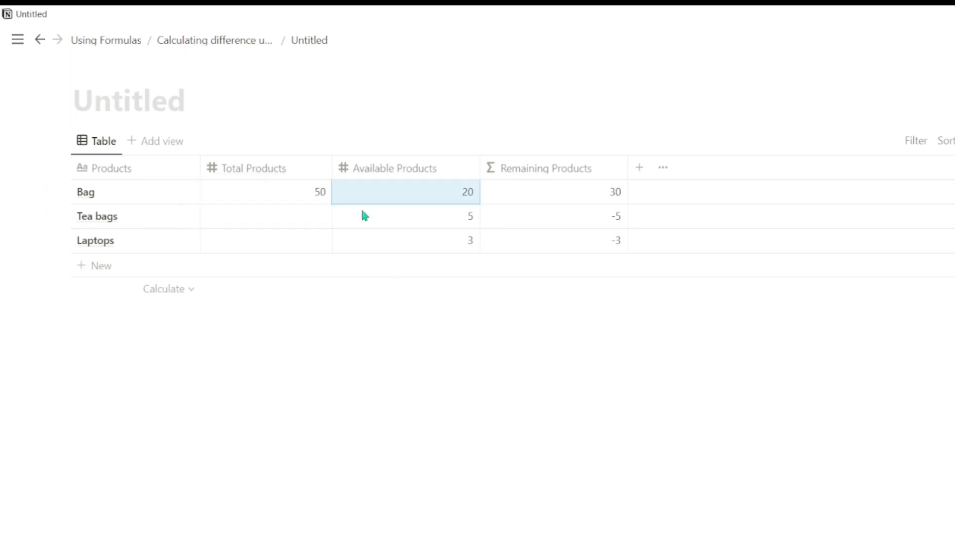
key("Down")
key("Left")
type("10")
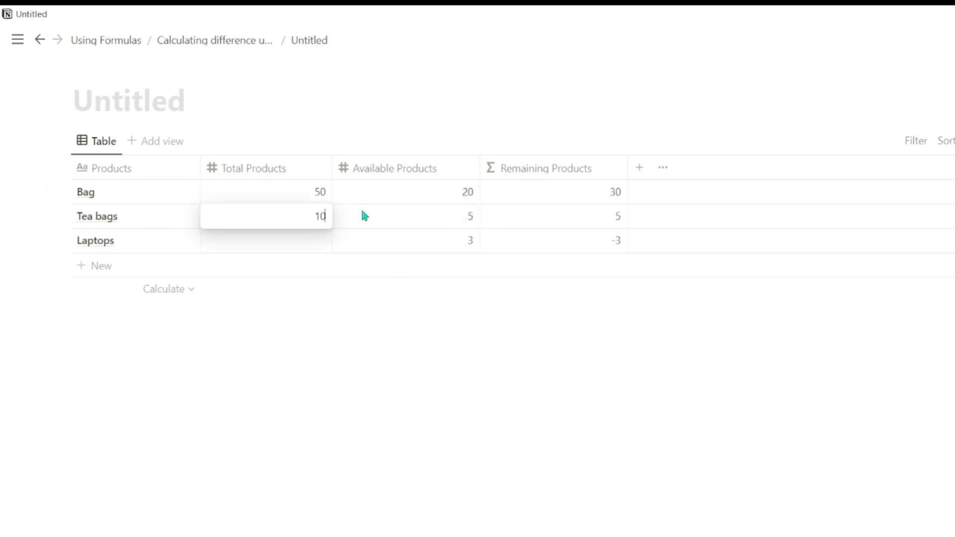
key("Tab")
key("Down")
key("Left")
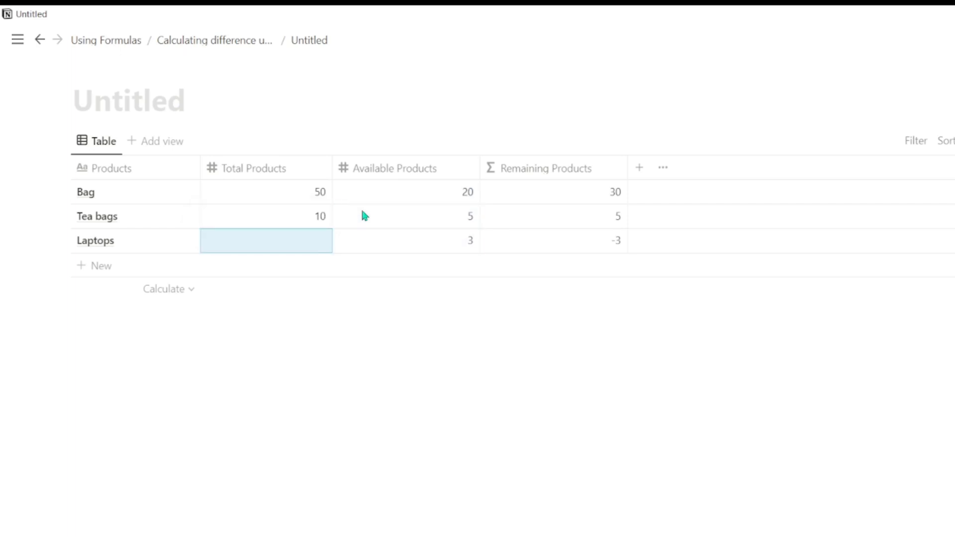
type("5")
key("Tab")
Review the Remaining Products results, the property's settings and the available property types
key("Up")
key("Up")
key("Right")
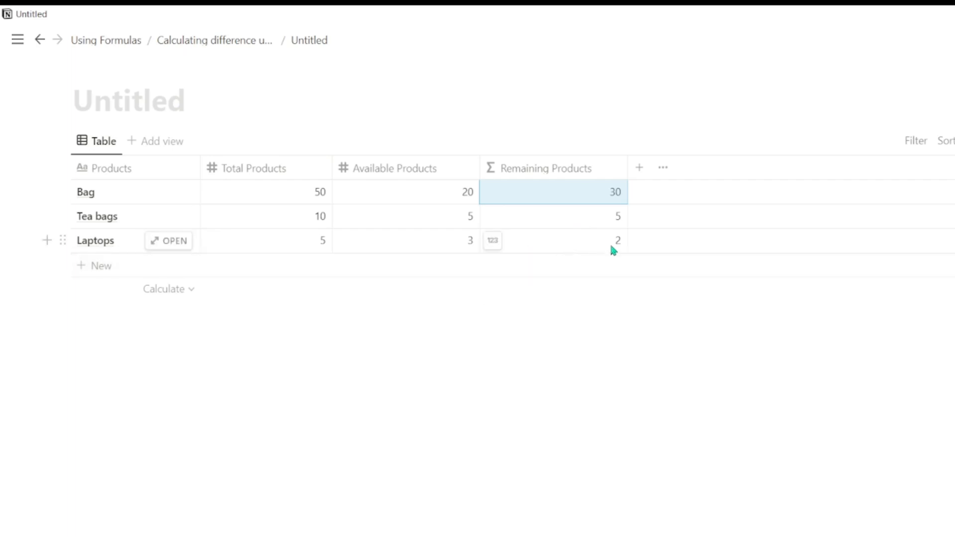
left_click(554, 169)
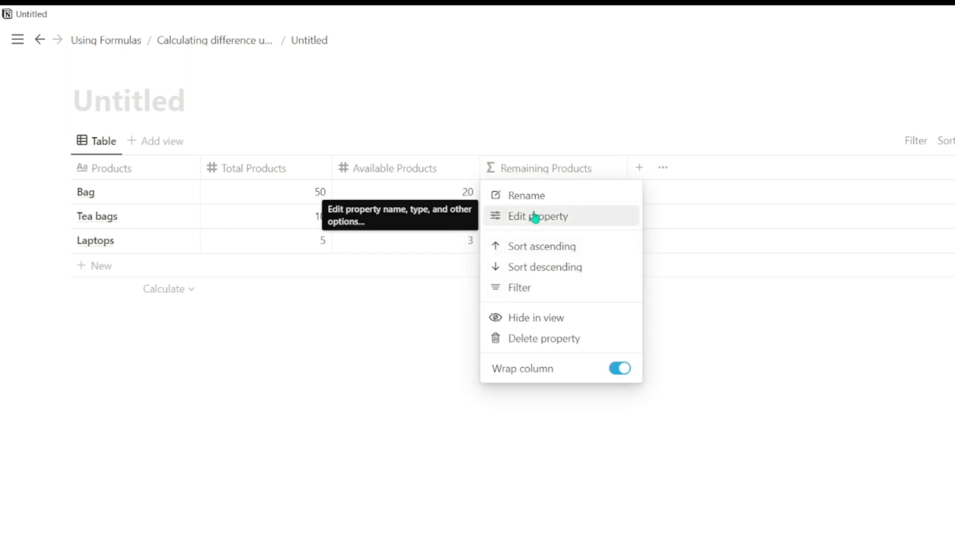
left_click(556, 219)
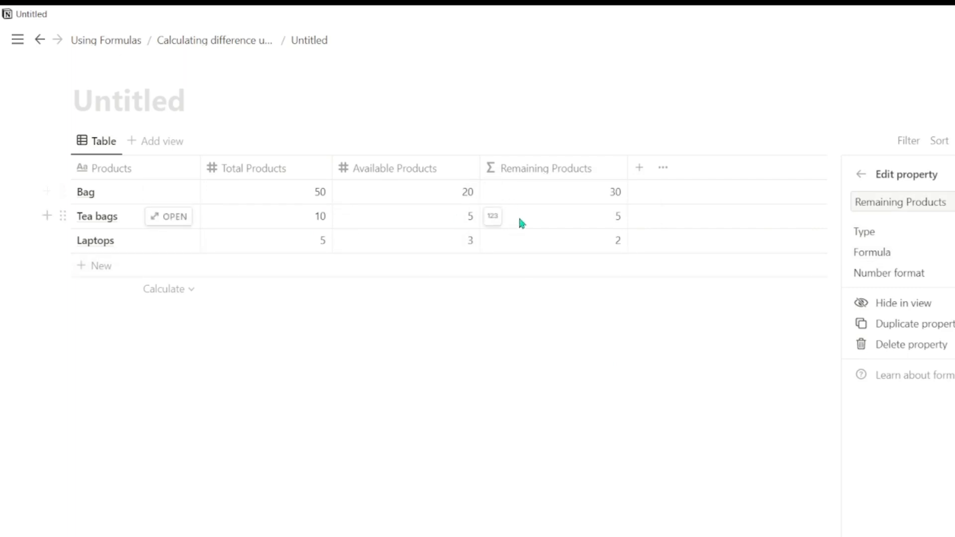
left_click(866, 232)
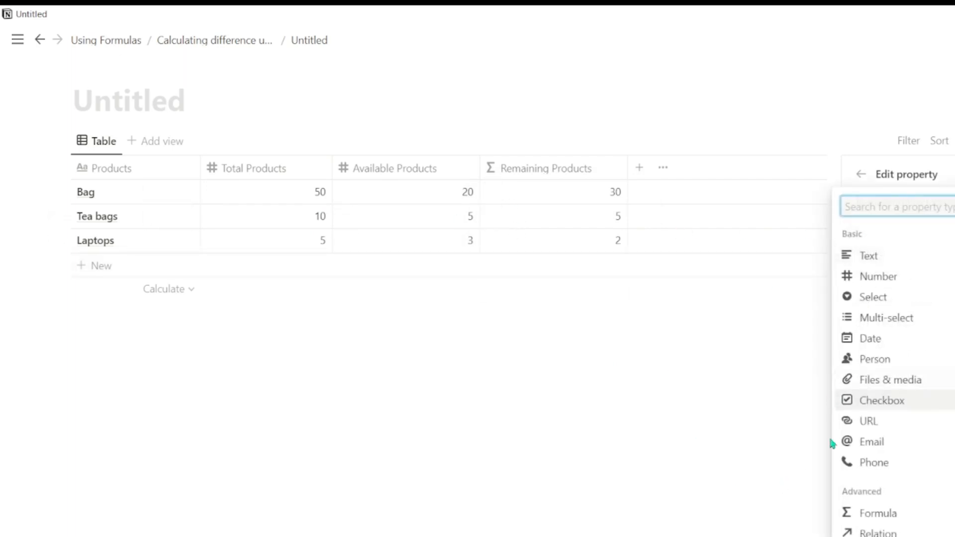
left_click(267, 410)
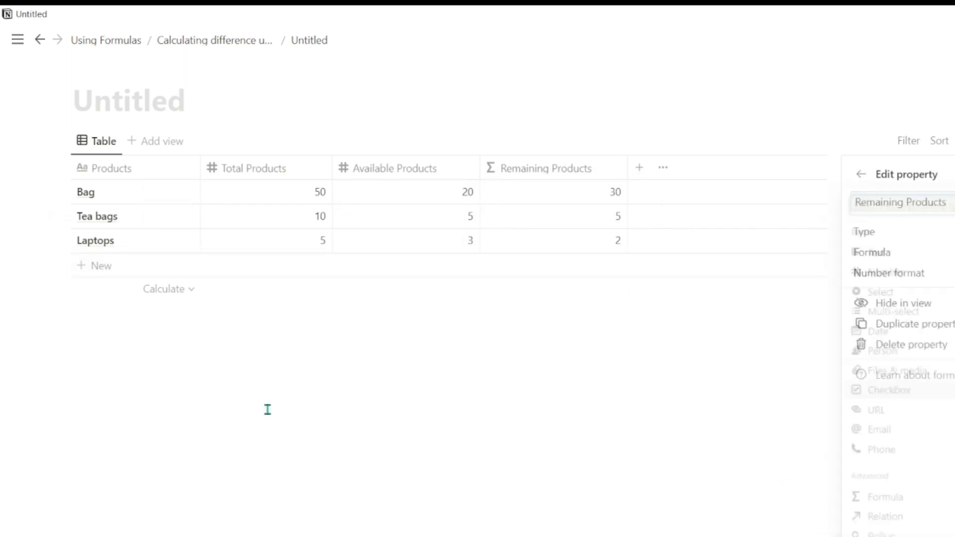
left_click(455, 376)
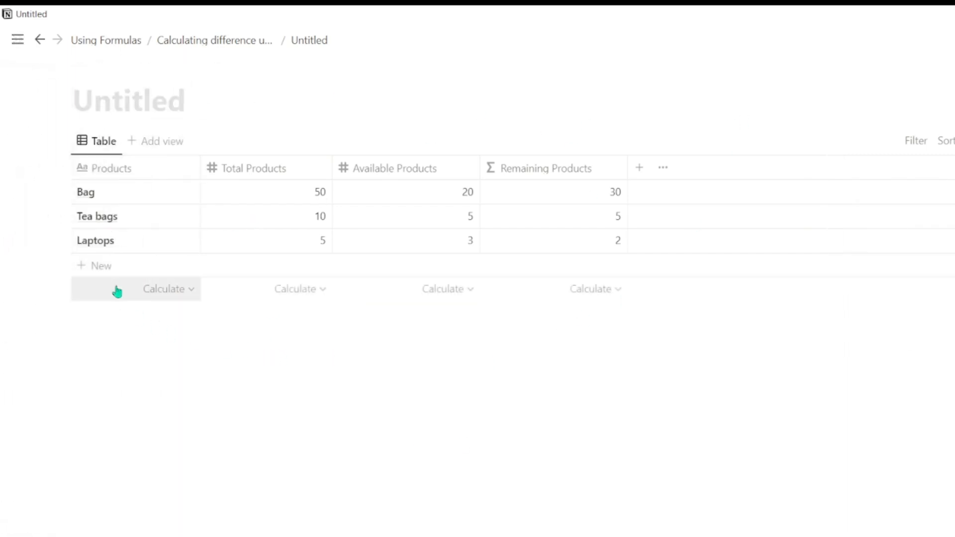
Add a count of all entries beneath the Products column
left_click(175, 300)
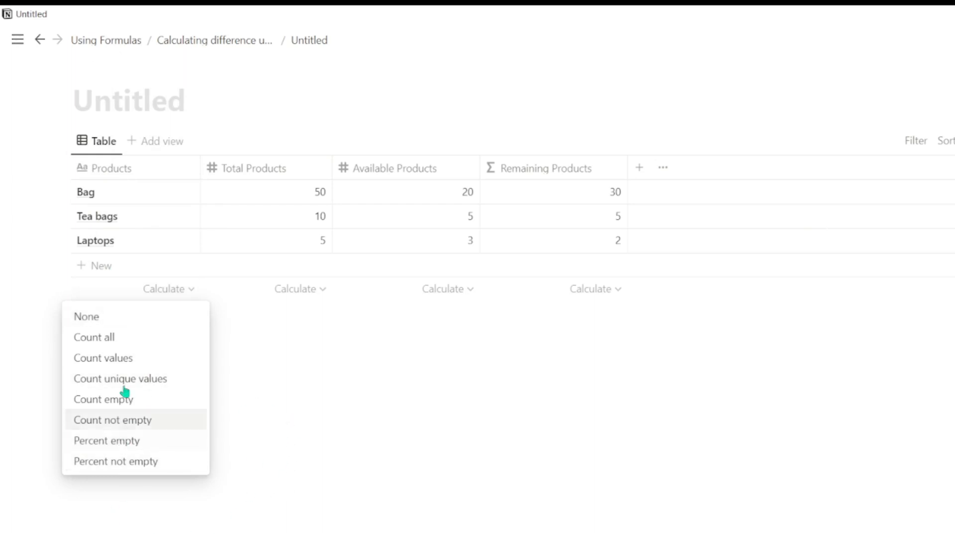
left_click(418, 384)
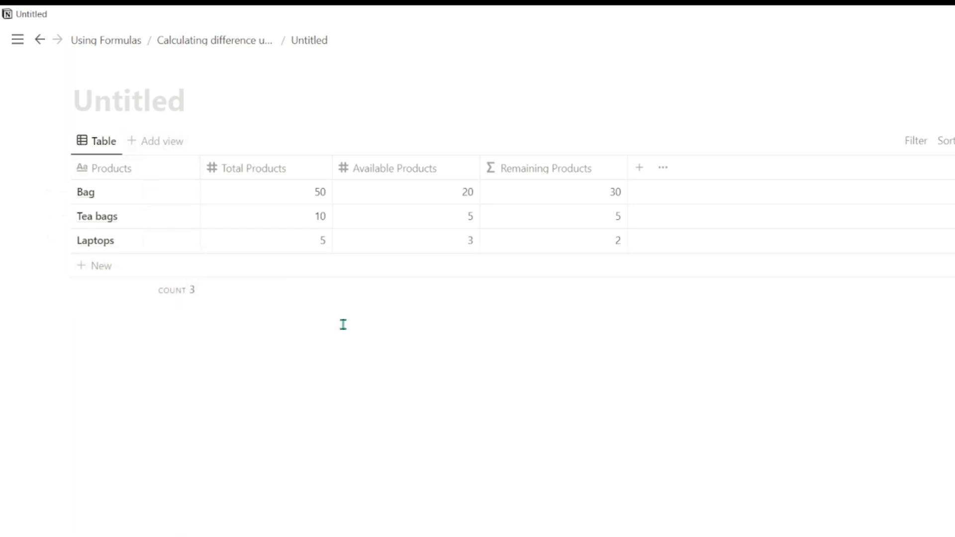
Add Sum calculations beneath the Total Products, Available Products and Remaining Products columns
left_click(288, 288)
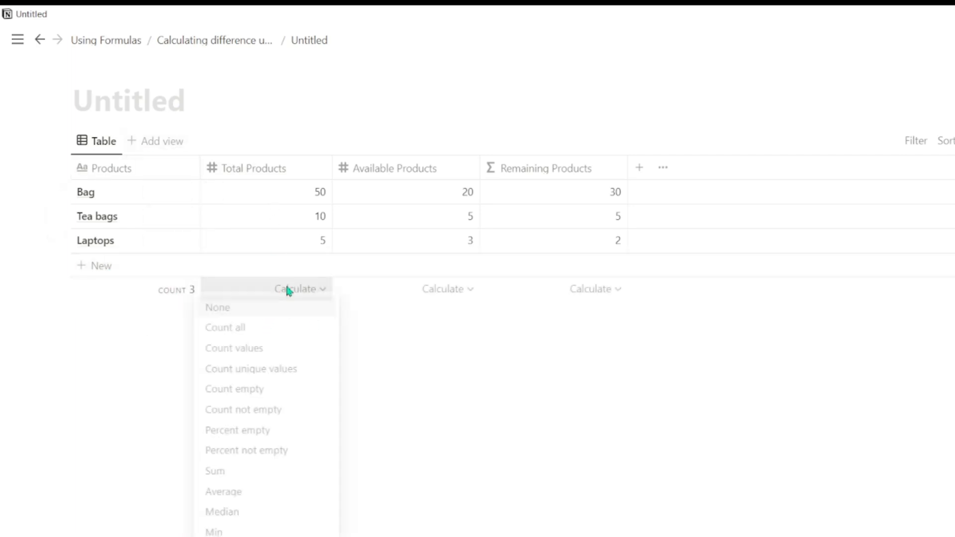
left_click(235, 473)
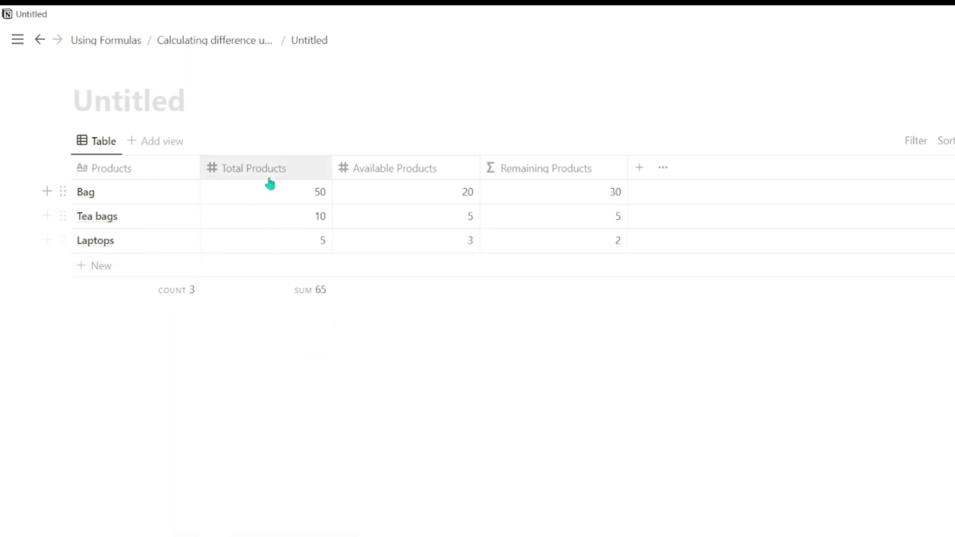
left_click(448, 295)
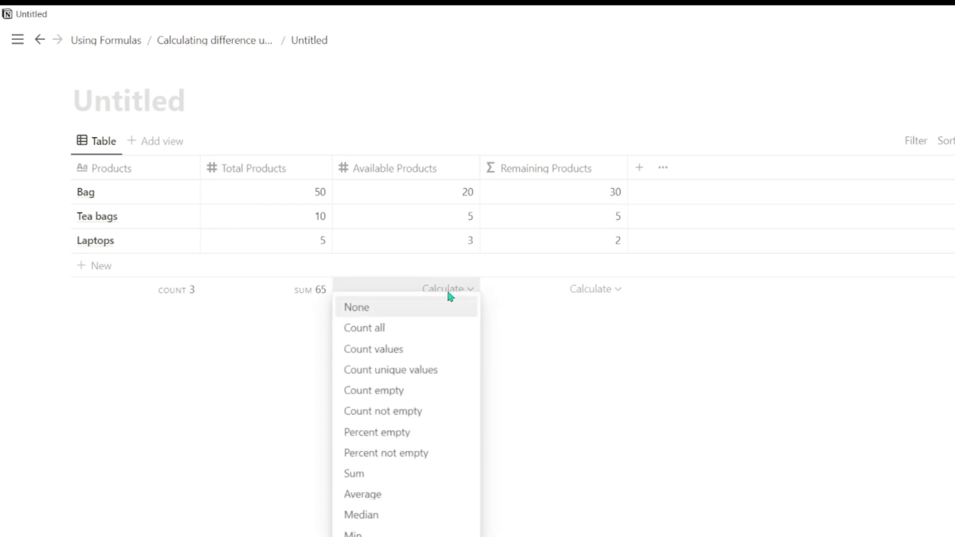
left_click(377, 476)
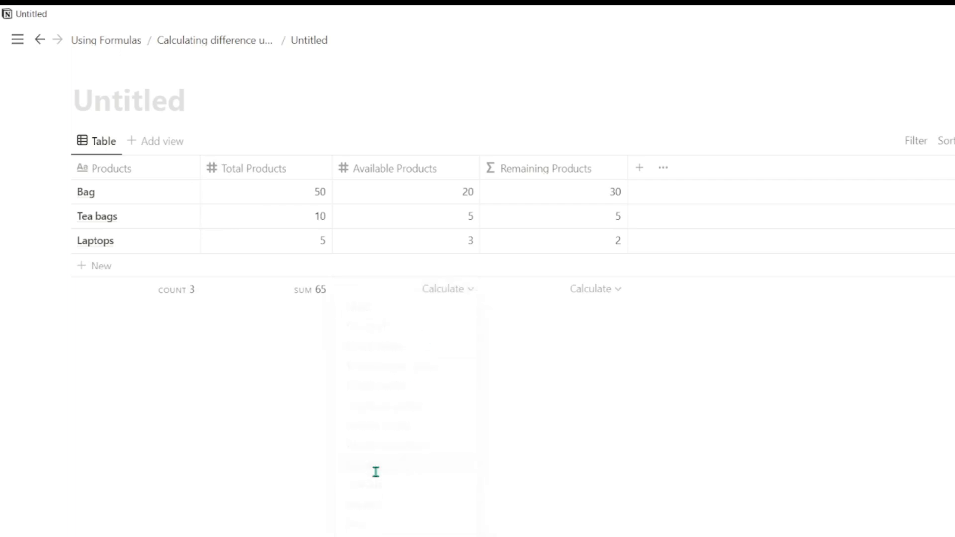
left_click(578, 293)
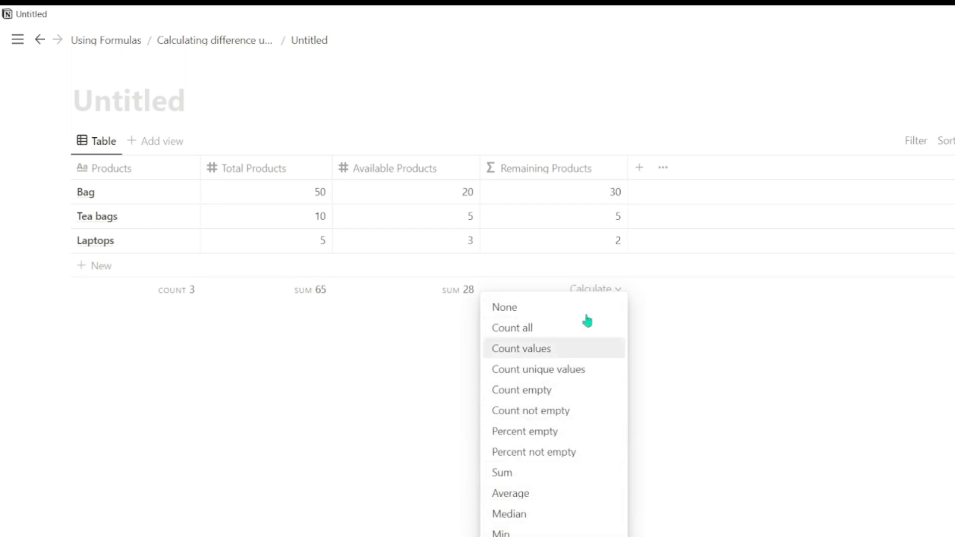
left_click(514, 472)
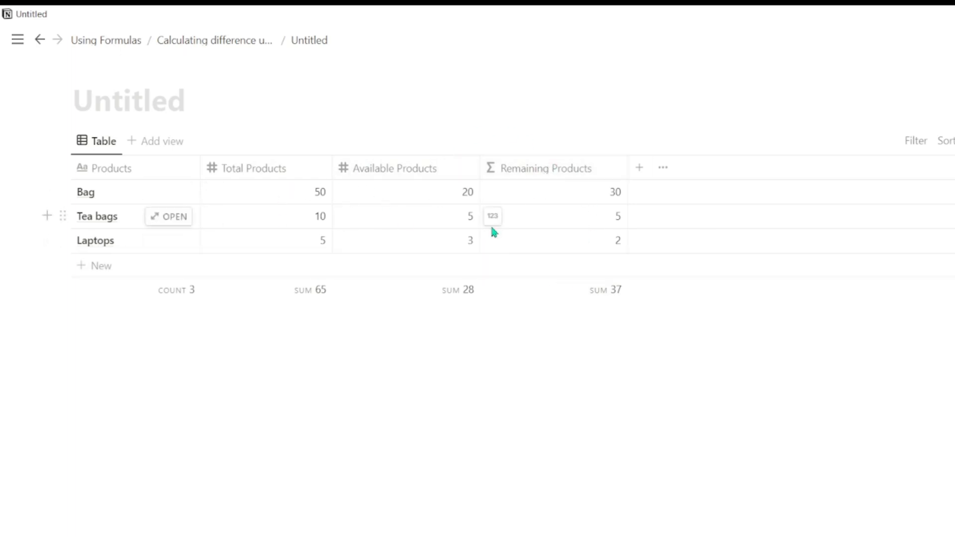
left_click(572, 168)
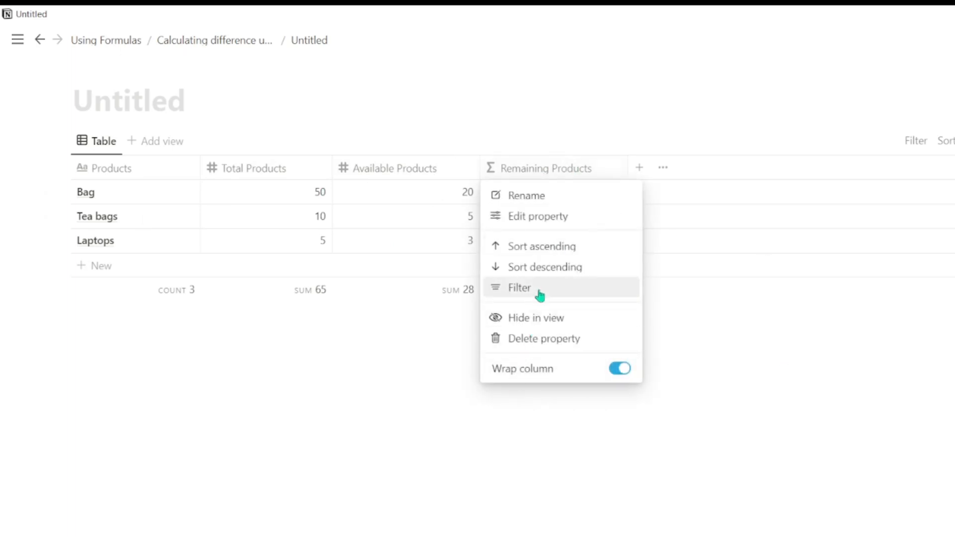
left_click(367, 399)
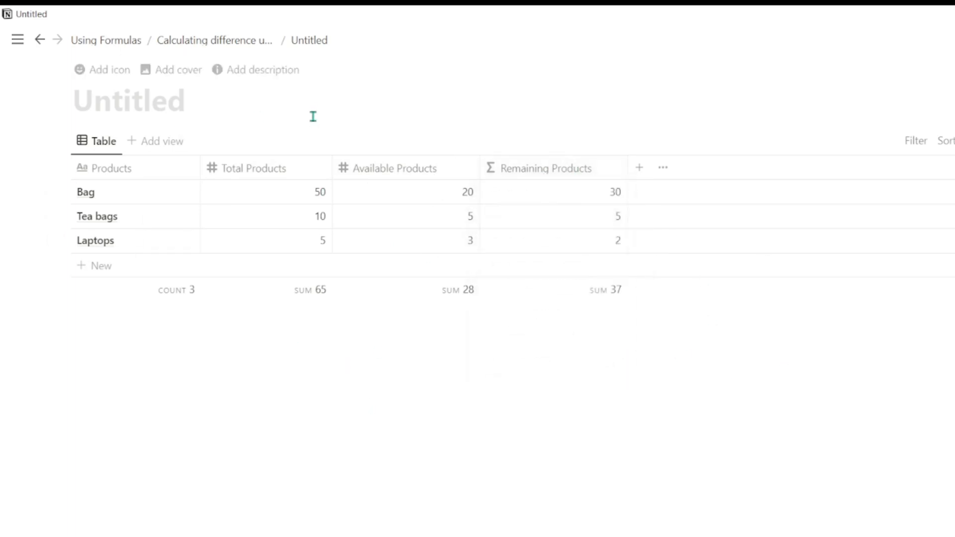
Return to the Using Formulas page and open its "Calculating overdue dates using formulas" subpage
left_click(230, 42)
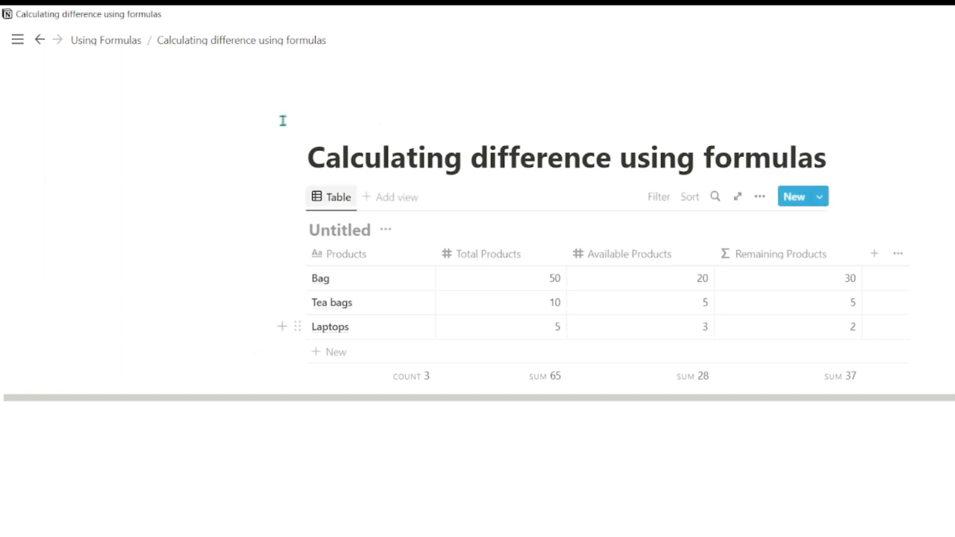
left_click(103, 42)
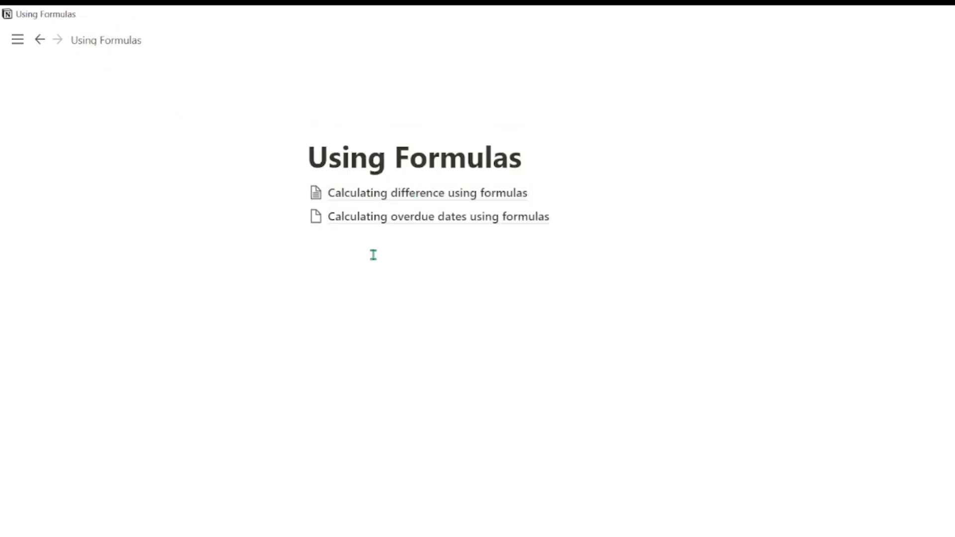
left_click(384, 224)
Insert an inline database in the empty body of the "Calculating overdue dates using formulas" page
left_click(682, 267)
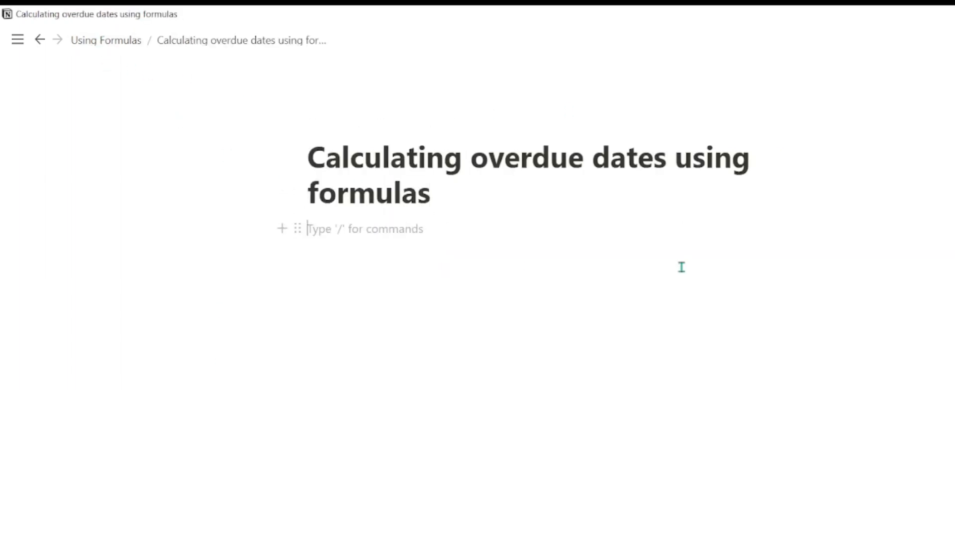
type("/")
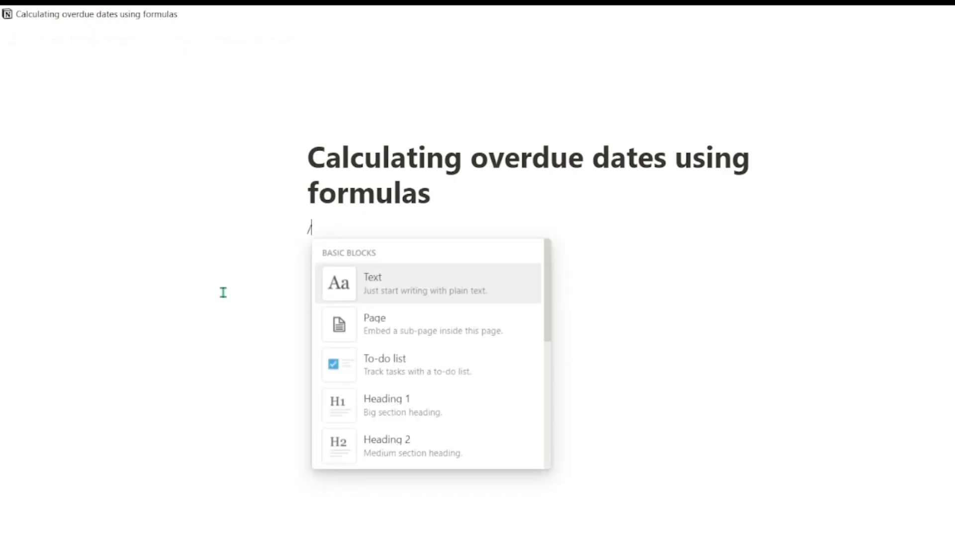
type("datav")
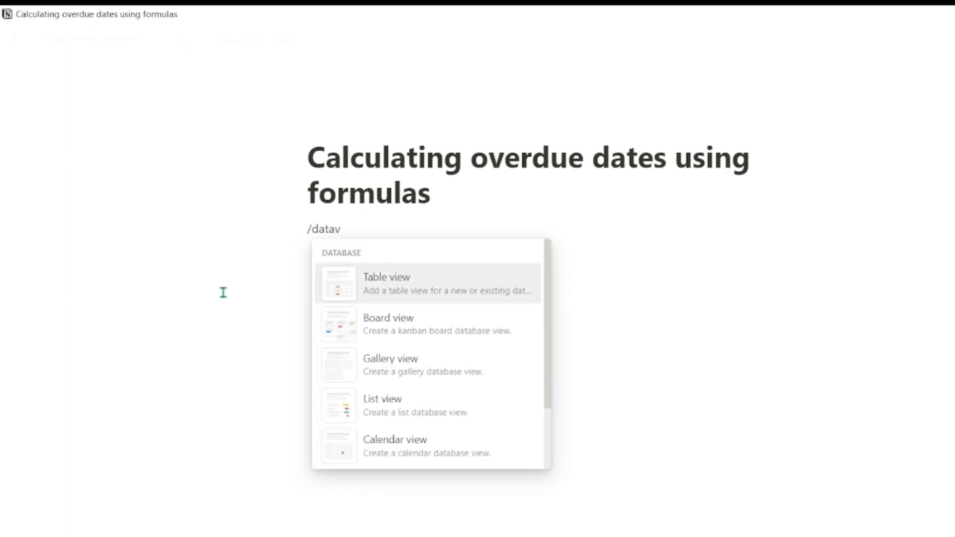
key("BackSpace")
type("base")
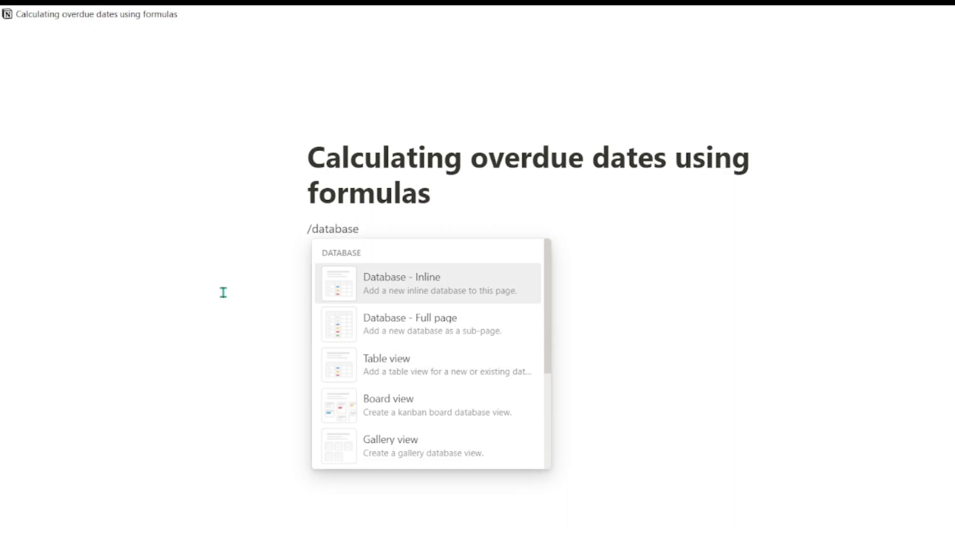
key("Return")
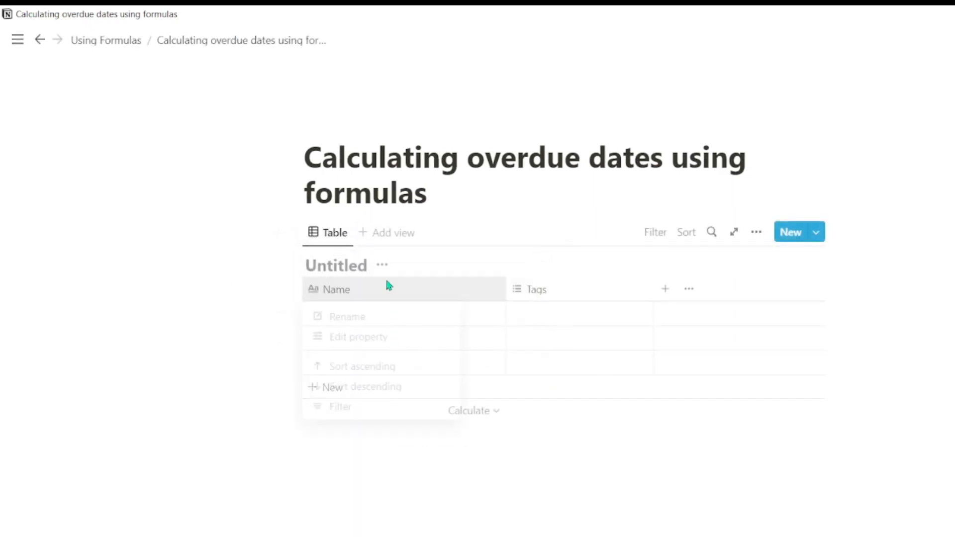
Open the options of the new database's Name property
left_click(387, 282)
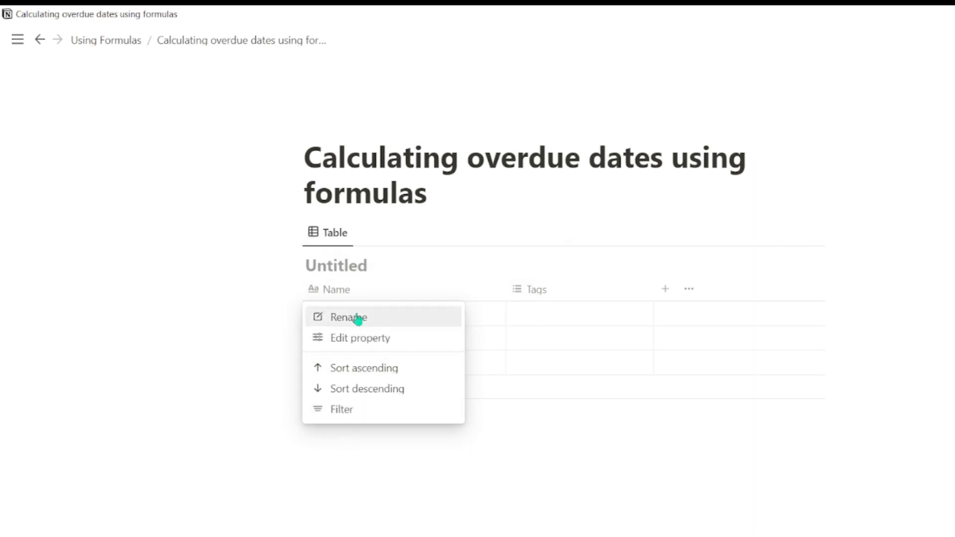